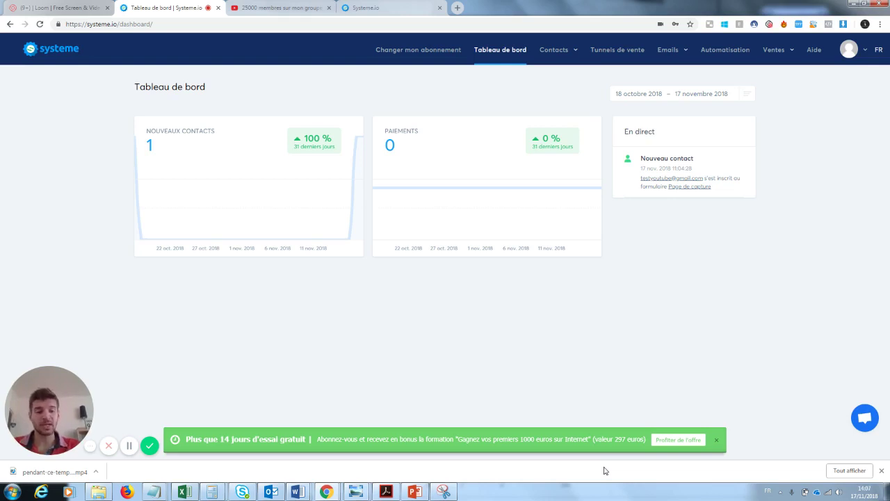
Dismiss the free-trial offer banner and start creating a new course under Mes formations
left_click(716, 439)
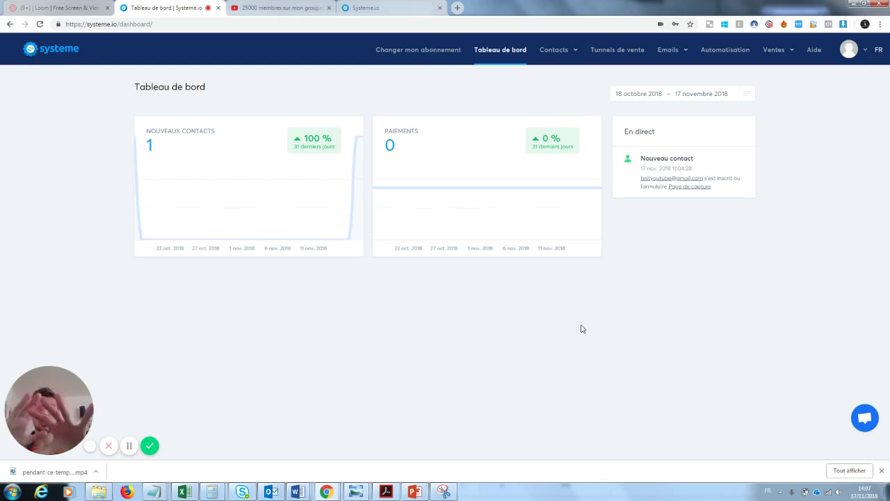
left_click(778, 52)
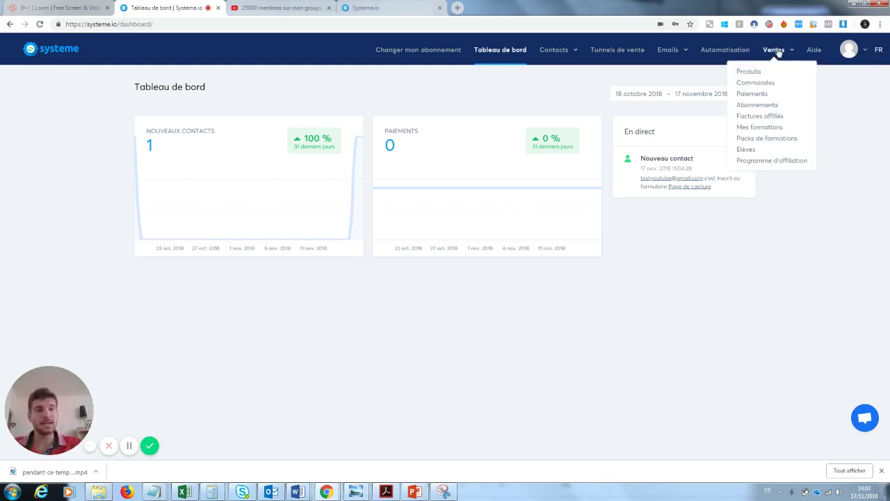
left_click(757, 128)
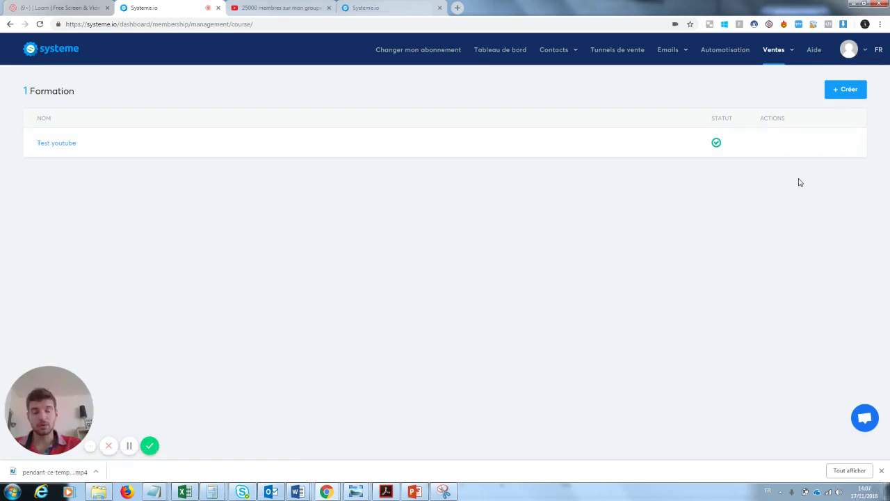
left_click(847, 90)
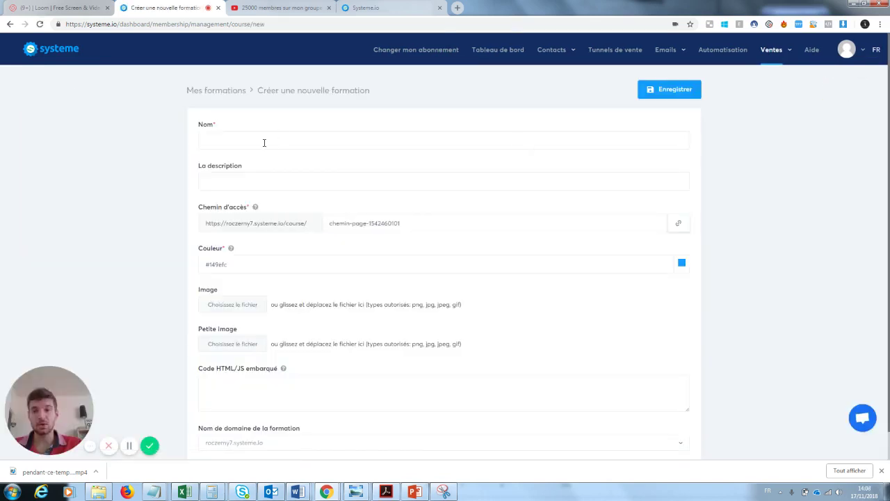
Name the new course Test youtube 2 and enter "test youtube" as its description
left_click(264, 142)
left_click(237, 162)
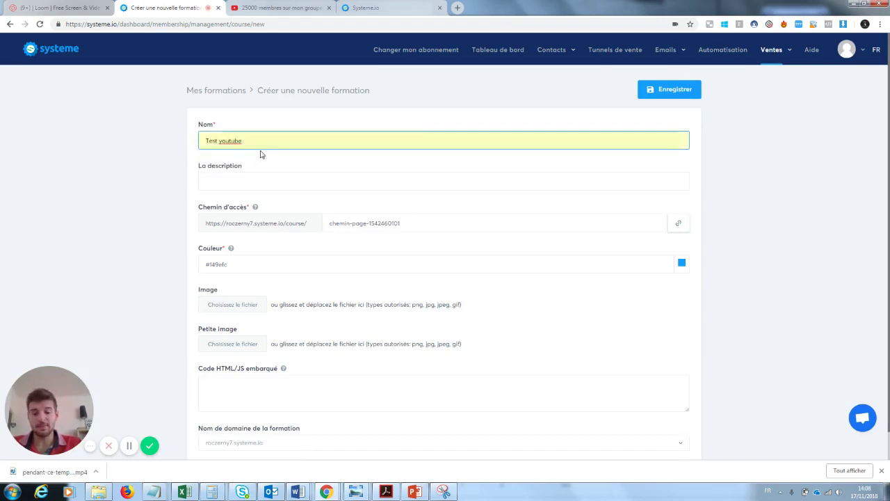
left_click(249, 180)
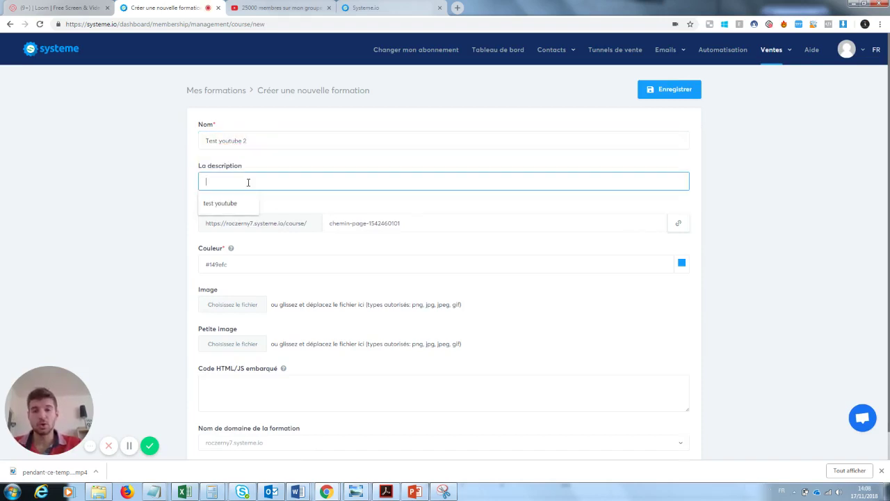
left_click(226, 201)
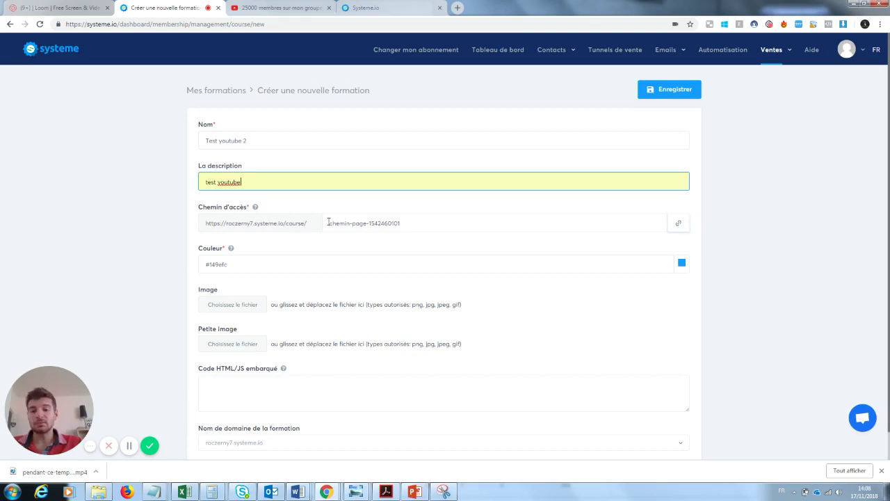
Replace the course's access path with Testyoutube2 and save the new course
double_click(395, 223)
key("ctrl+a")
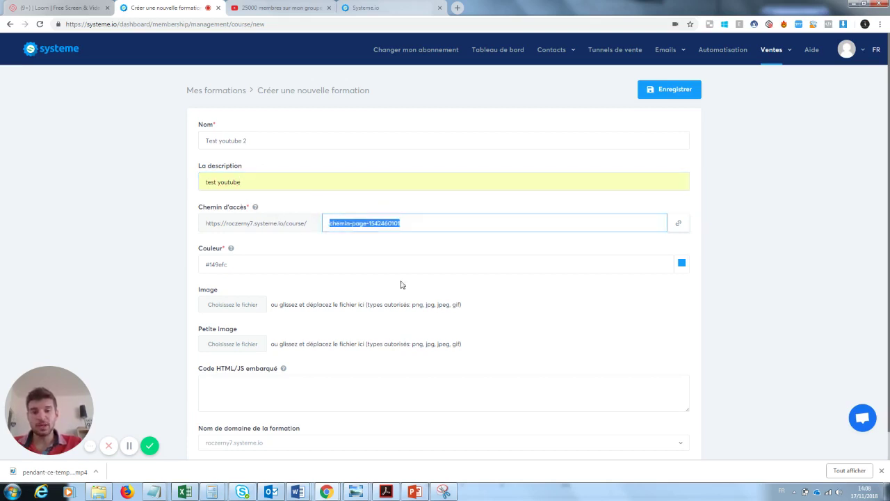
type("Testy")
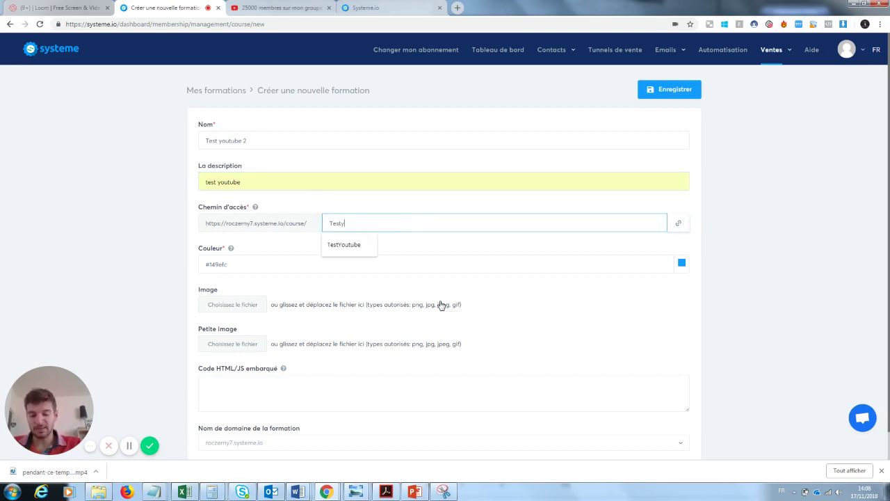
type("outube2")
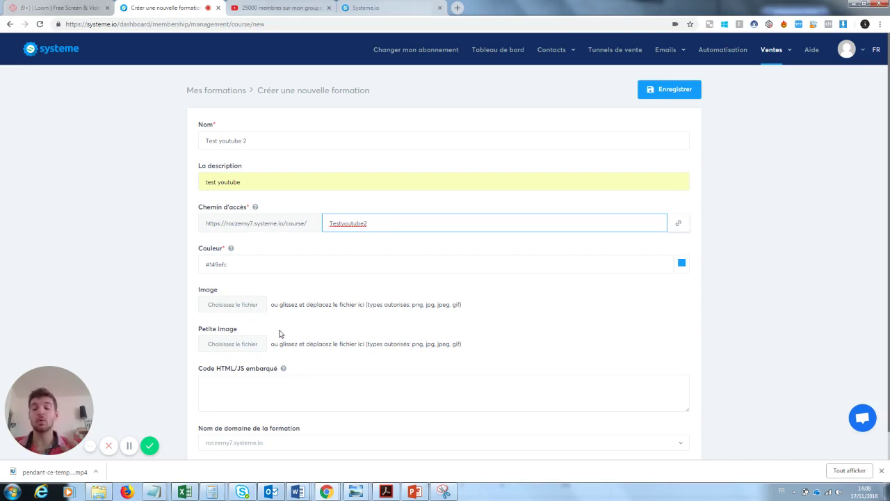
left_click(683, 92)
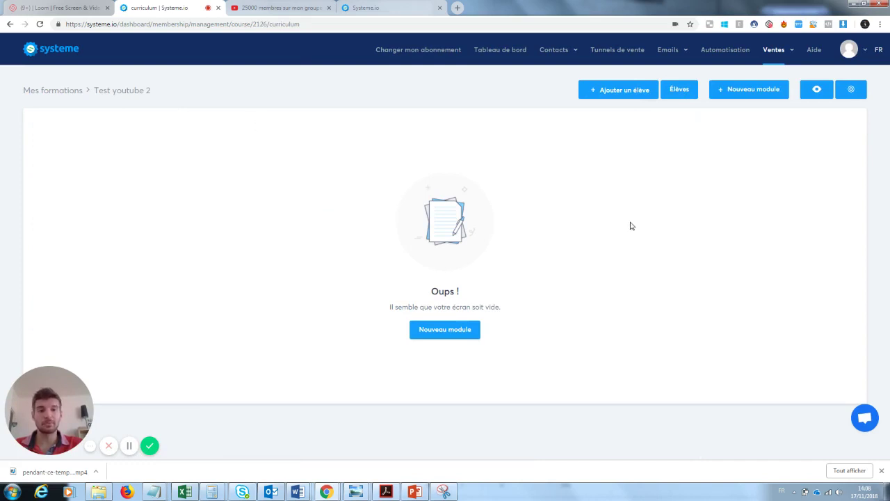
Create a module named Module 1 in the course, keeping its title shown to students
left_click(450, 333)
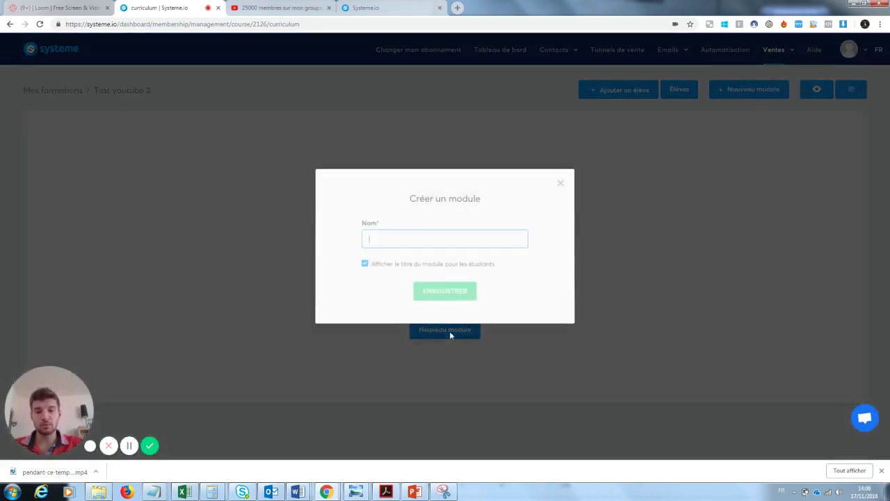
left_click(407, 239)
type("Module")
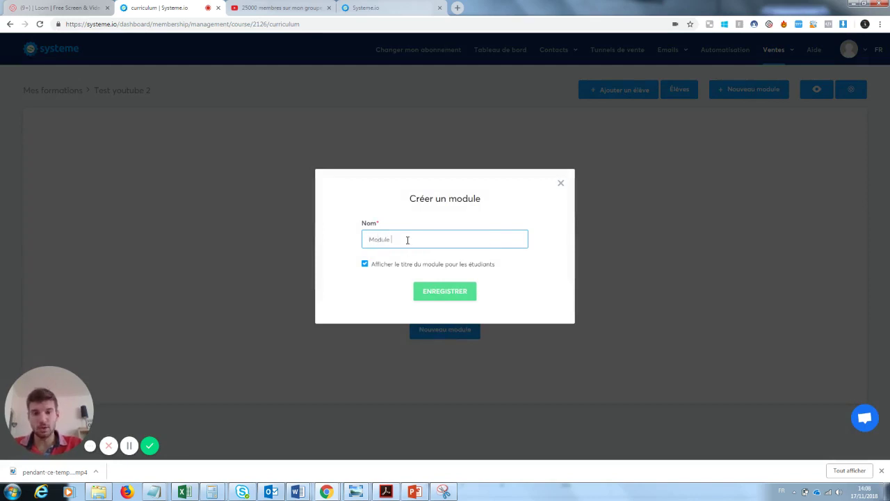
type(" 1")
left_click(446, 292)
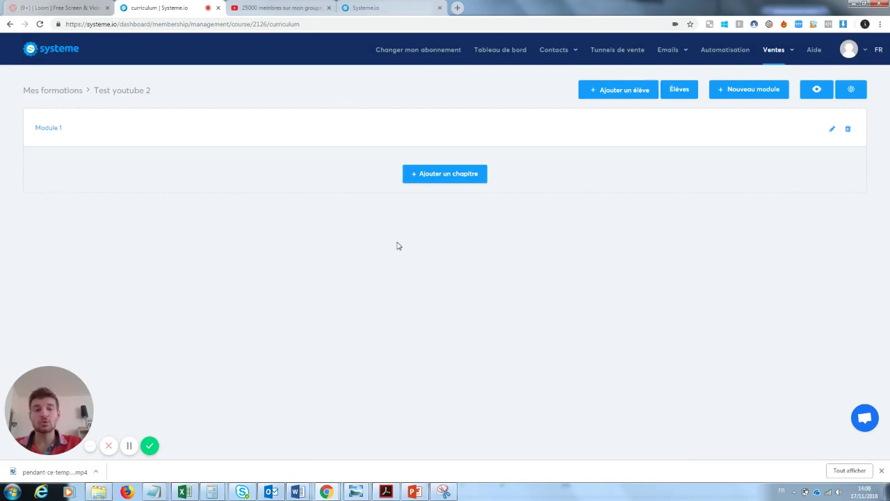
Add a text-type chapter named Chapitre 1 to Module 1, then leave its page editor
left_click(464, 182)
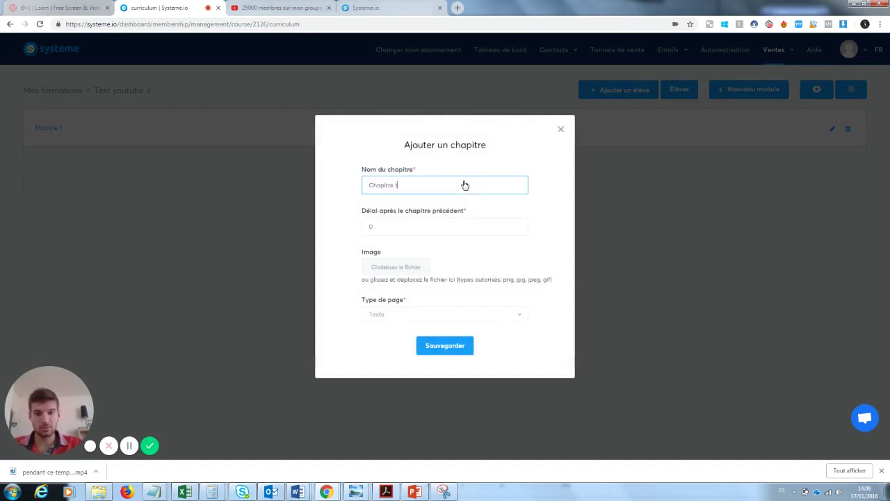
left_click(471, 353)
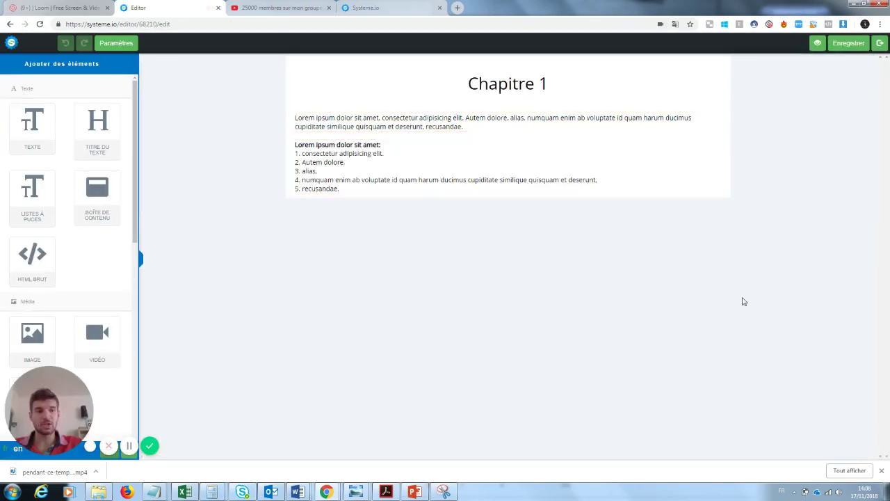
left_click(879, 43)
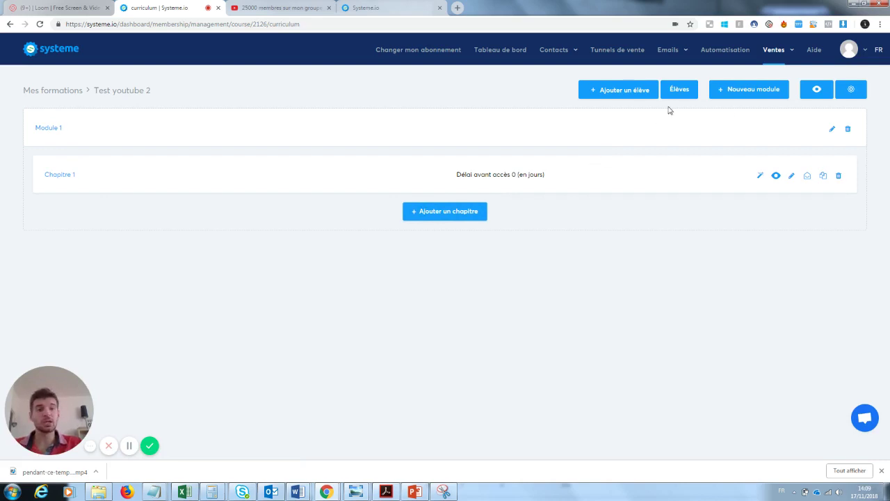
Create a second module named Module 2 in the course
left_click(744, 93)
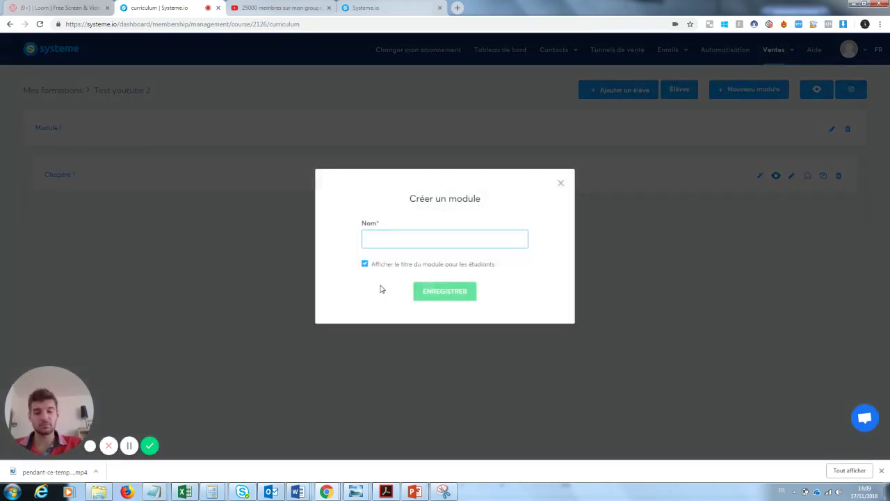
type("Module 2")
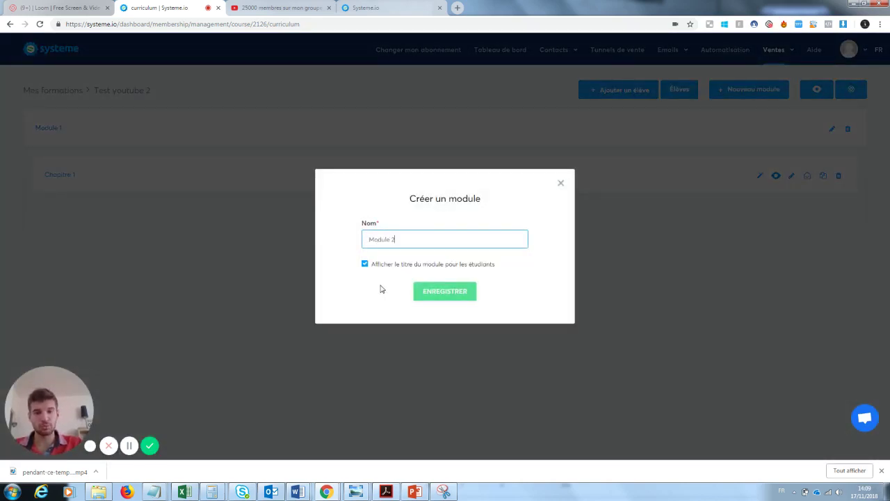
left_click(441, 292)
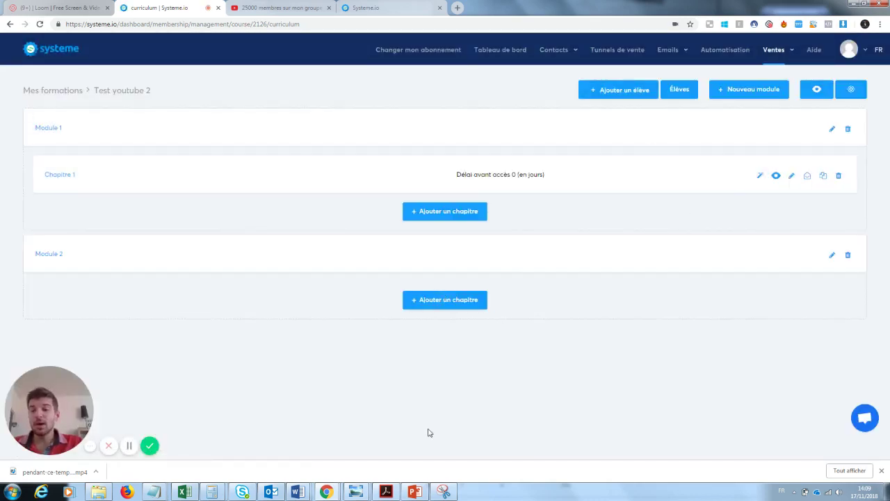
Preview the Test youtube 2 course as students see it and view the Chapitre 1 page
left_click(817, 90)
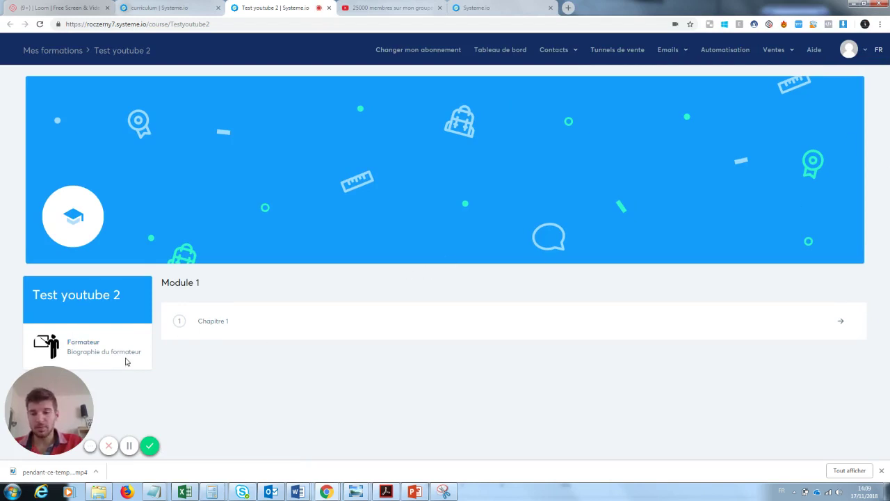
left_click(179, 322)
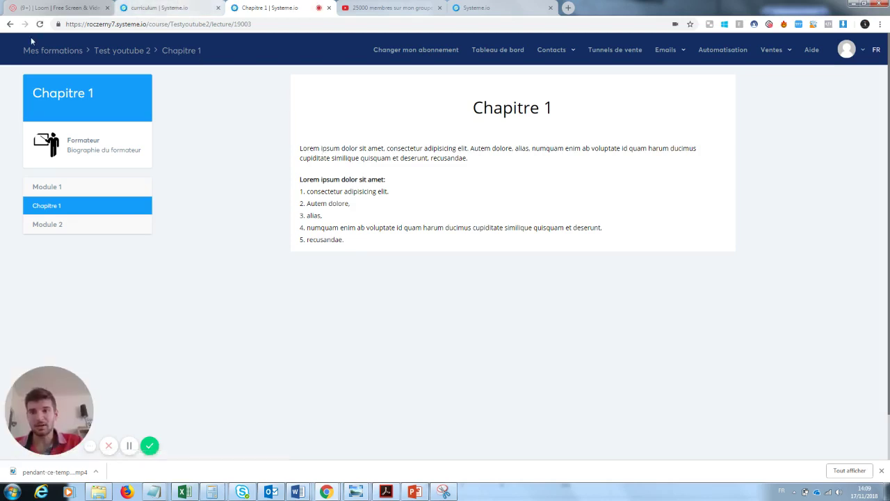
Return to the Test youtube 2 course in Mes formations and open Chapitre 1 in the page editor
mouse_move(749, 56)
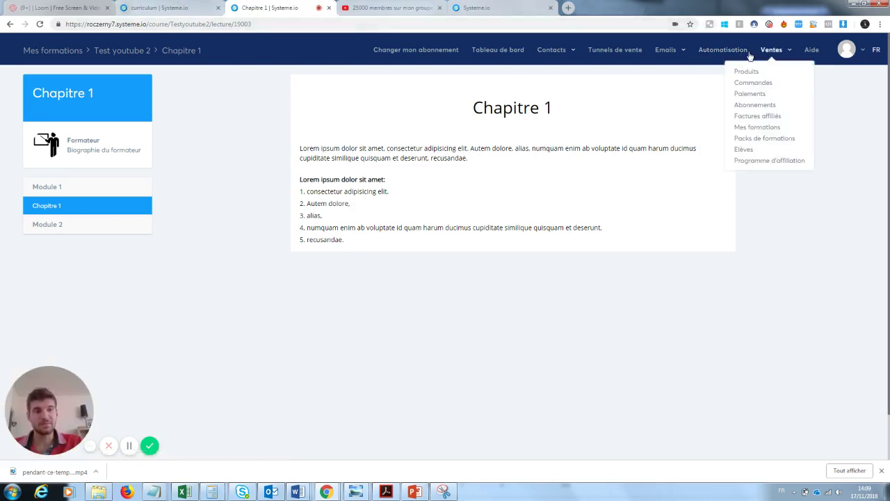
left_click(774, 128)
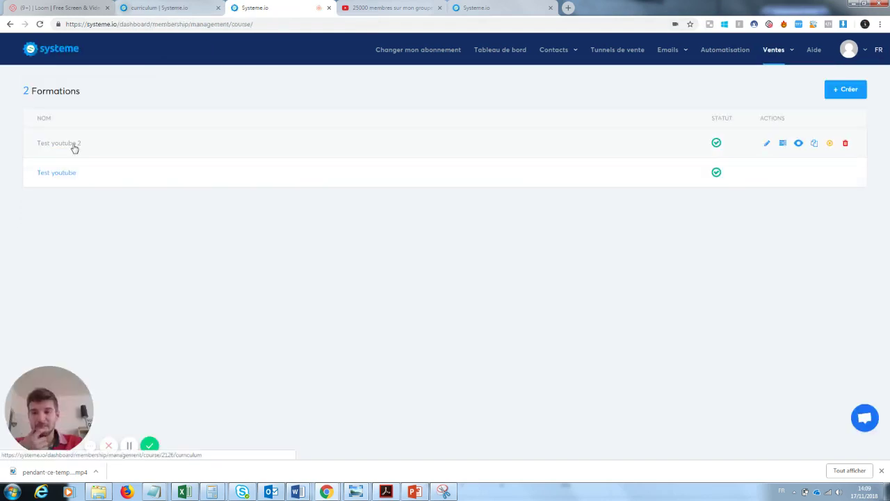
left_click(74, 147)
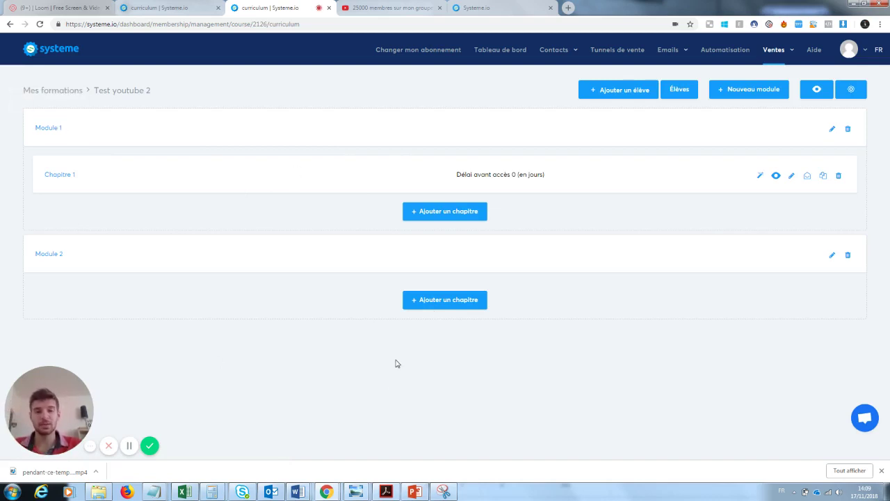
left_click(69, 180)
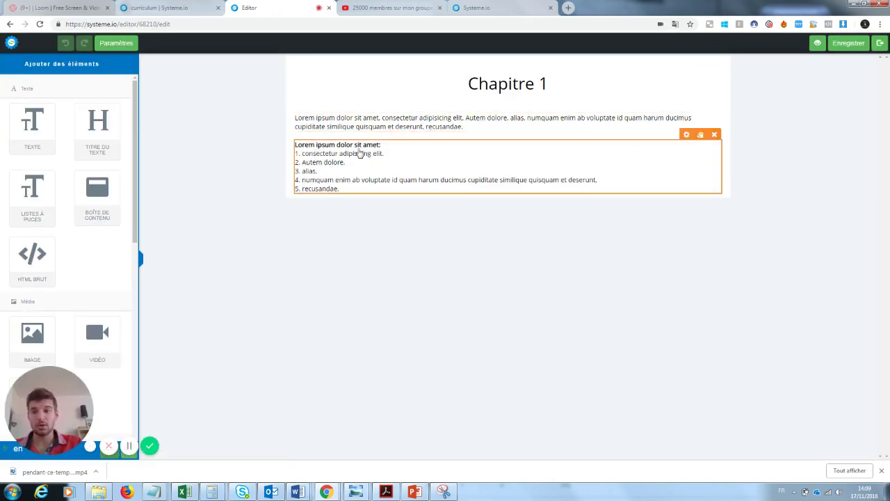
Add a video element below the text block on the Chapitre 1 page
left_click_drag(58, 404, 214, 404)
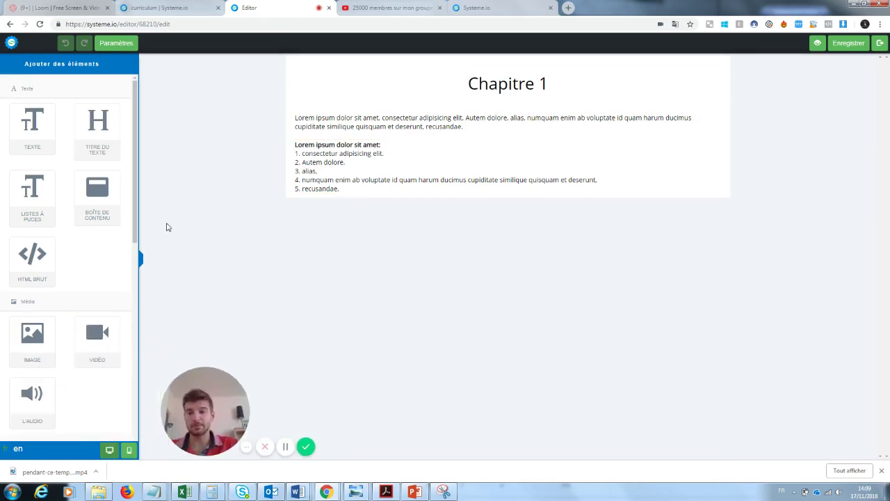
scroll(135, 227, "down", 1)
left_click_drag(136, 227, 135, 232)
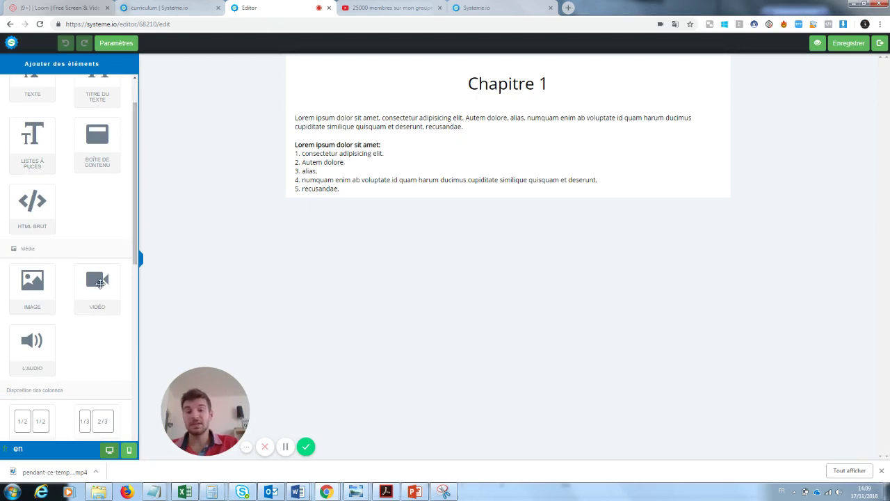
left_click_drag(102, 282, 447, 201)
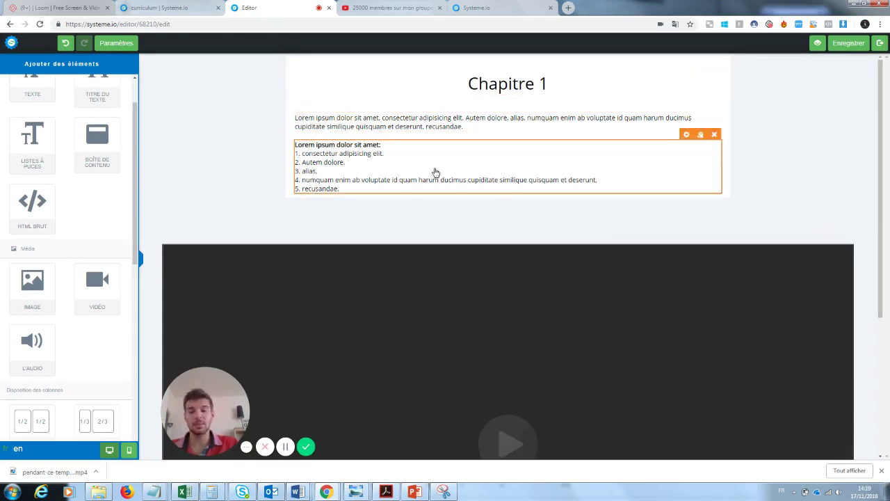
Set the video element's YouTube URL to the "25000 membres sur mon groupe facebook : premier groupe Ecommerce" video, save the page and leave the editor
scroll(882, 152, "down", 2)
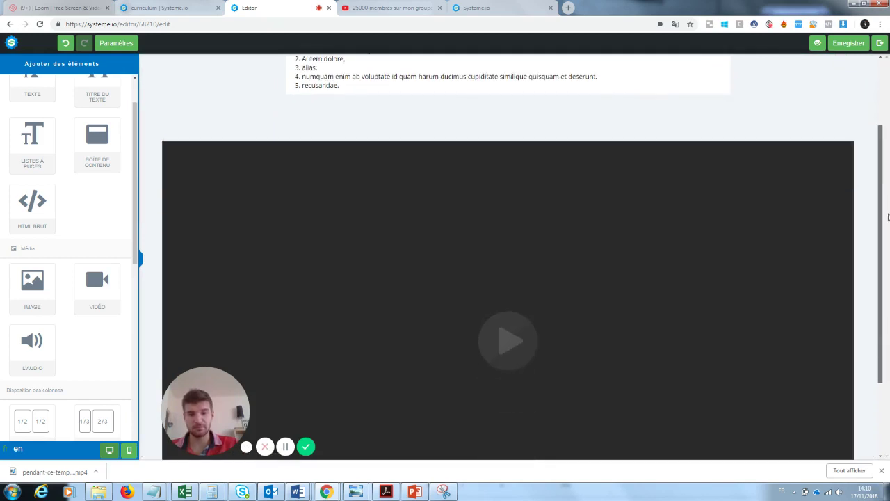
left_click_drag(233, 369, 84, 369)
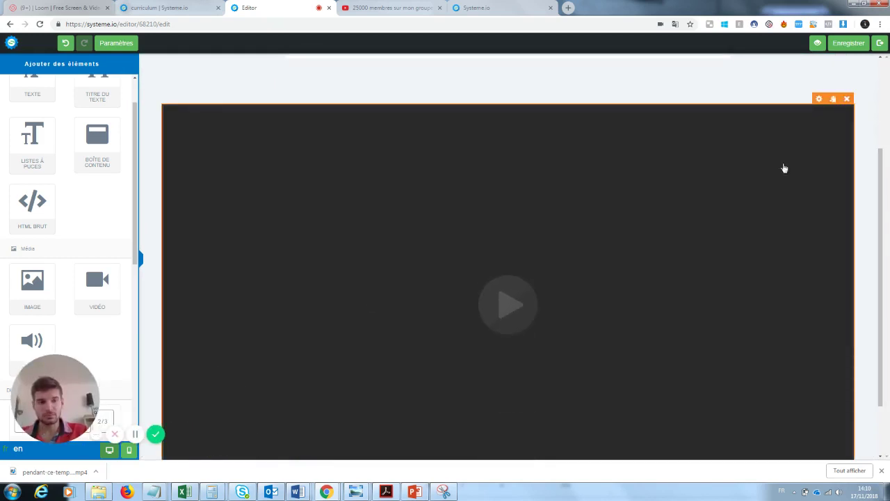
left_click(819, 99)
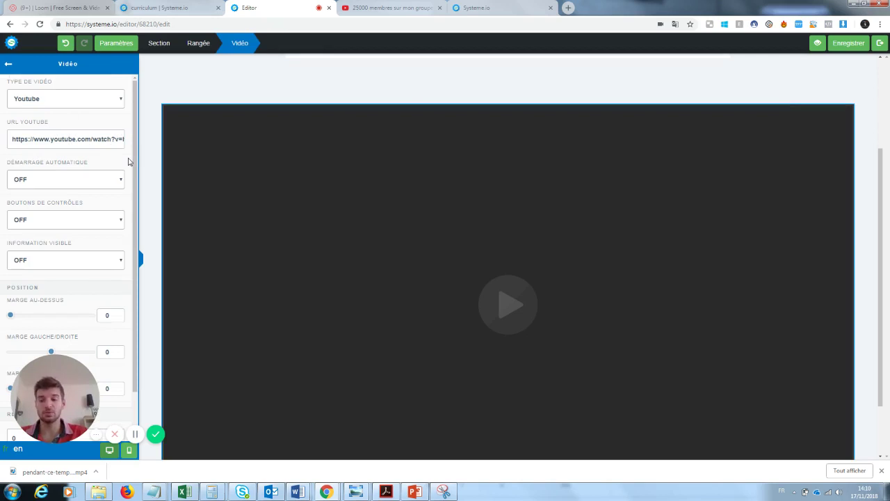
left_click(390, 7)
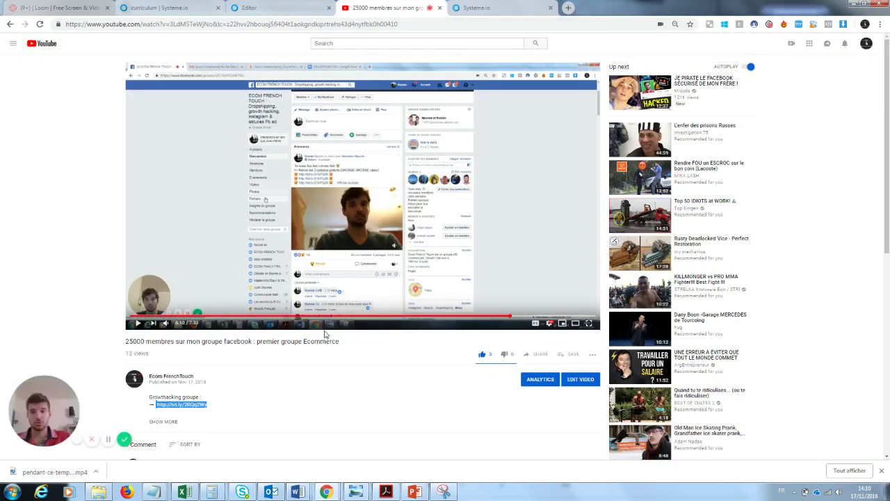
left_click(267, 23)
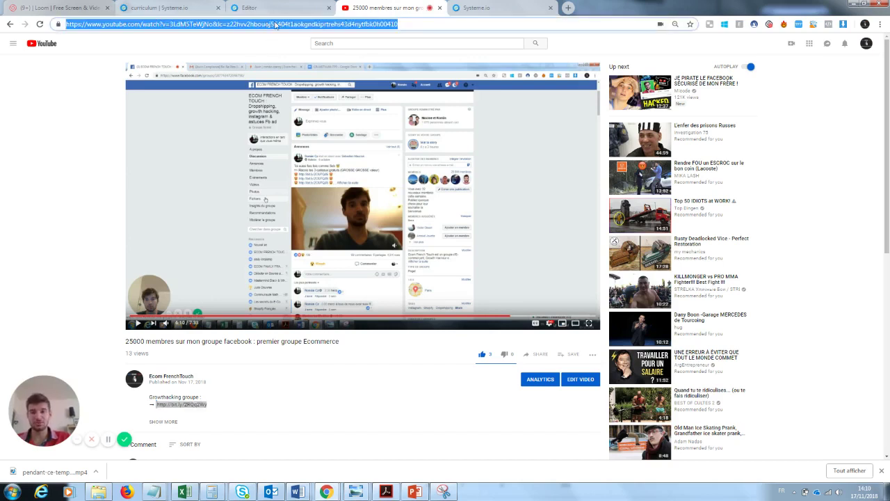
left_click(281, 7)
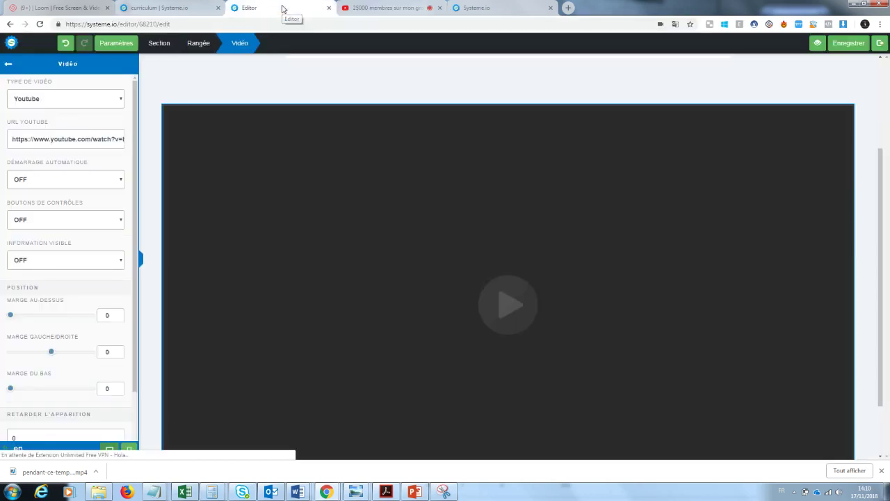
triple_click(59, 141)
key("BackSpace")
key("ctrl+v")
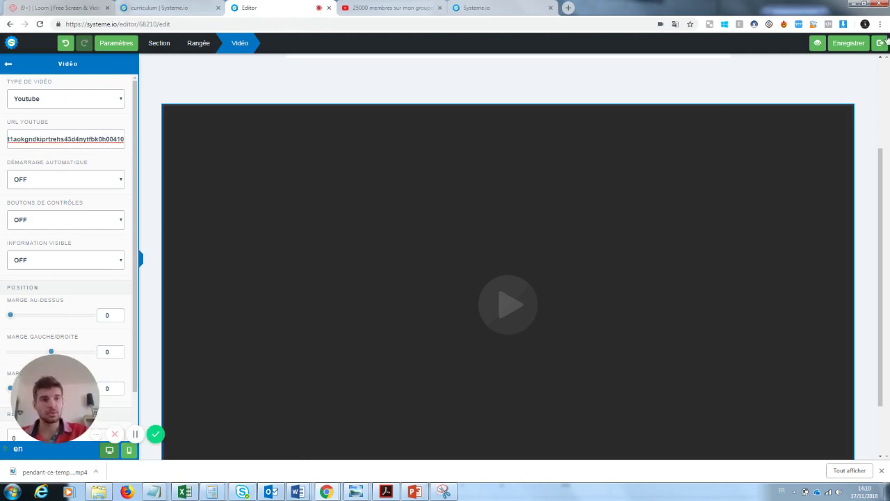
left_click(857, 43)
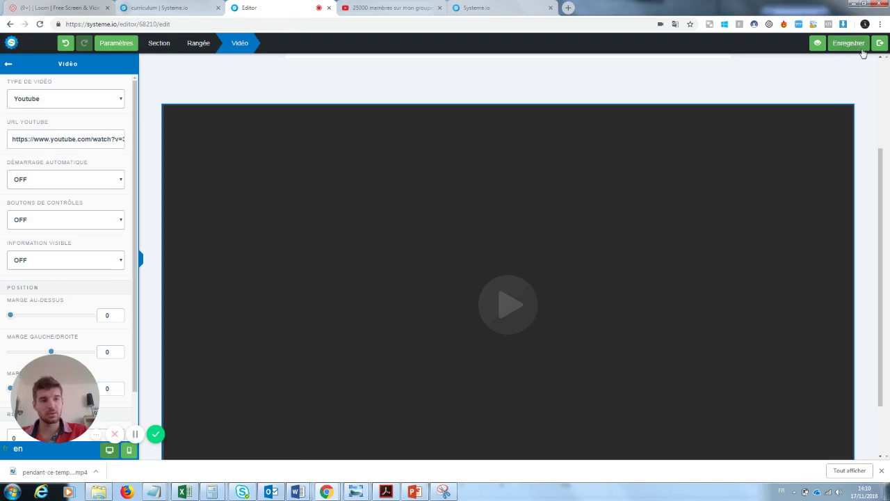
left_click(879, 44)
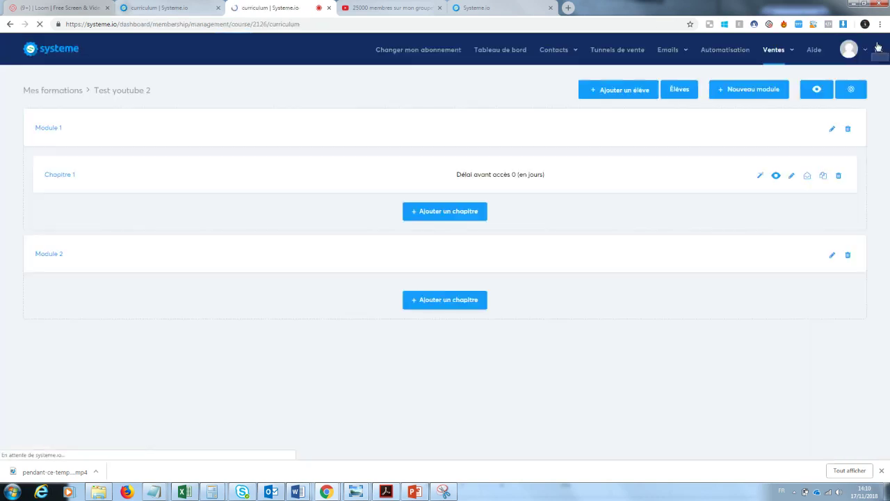
Preview the Chapitre 1 page with its embedded video and return to the Test youtube 2 course
left_click(777, 177)
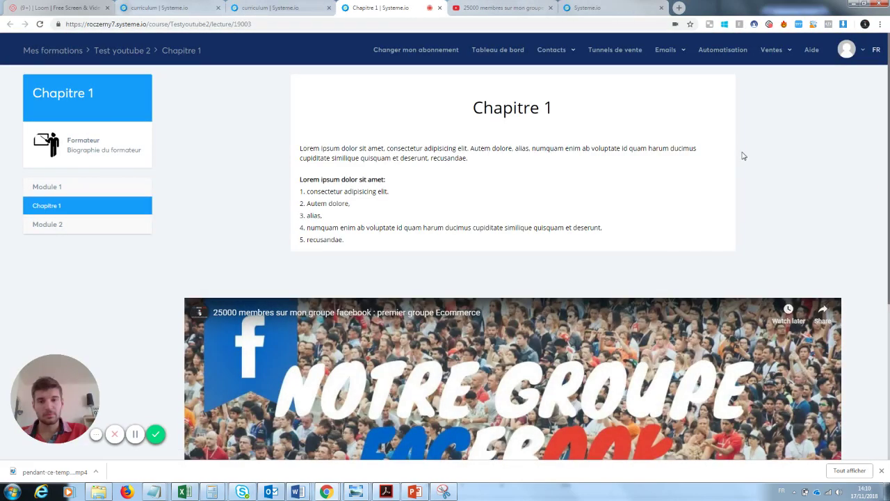
left_click_drag(888, 85, 883, 243)
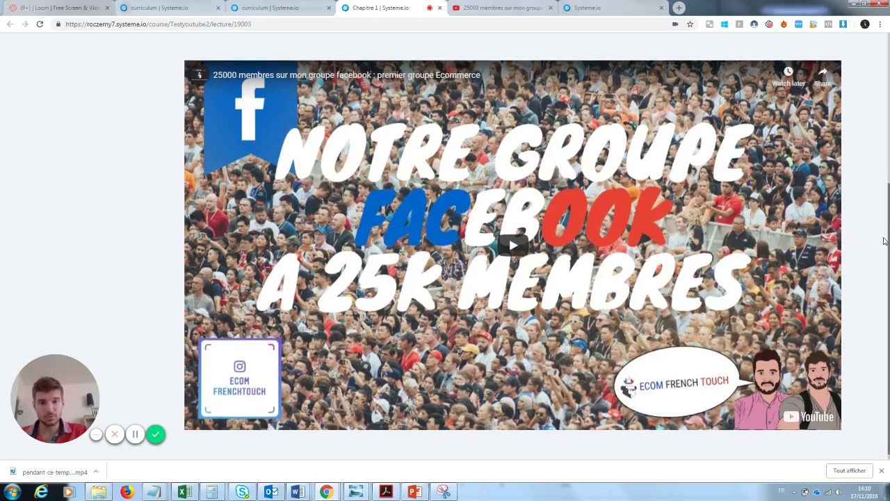
scroll(883, 243, "up", 5)
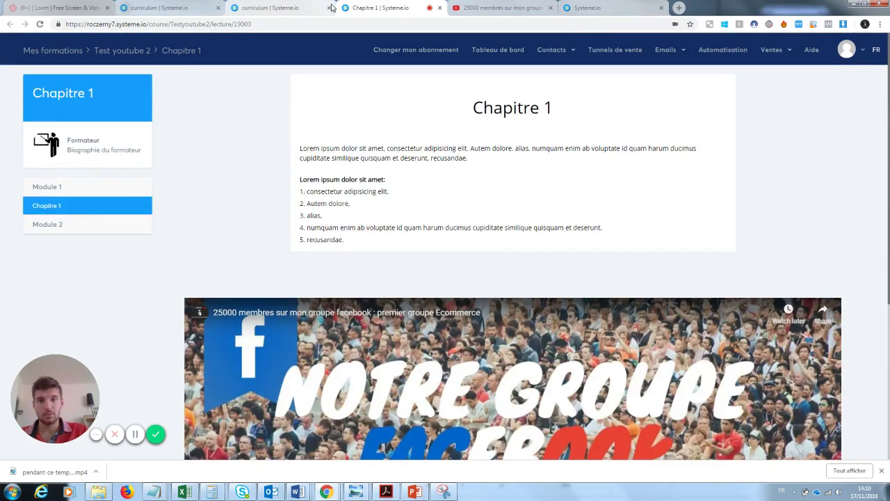
left_click(440, 7)
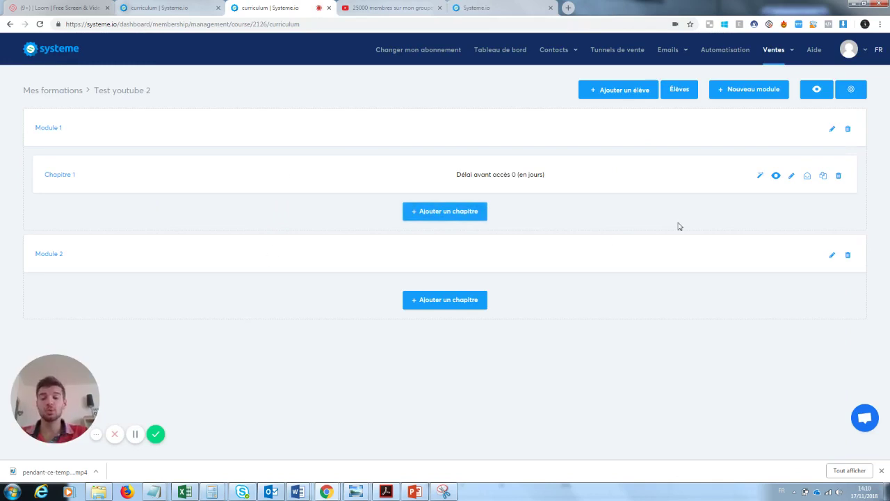
Reopen Chapitre 1 in the page editor and add a button element below the video
left_click(761, 177)
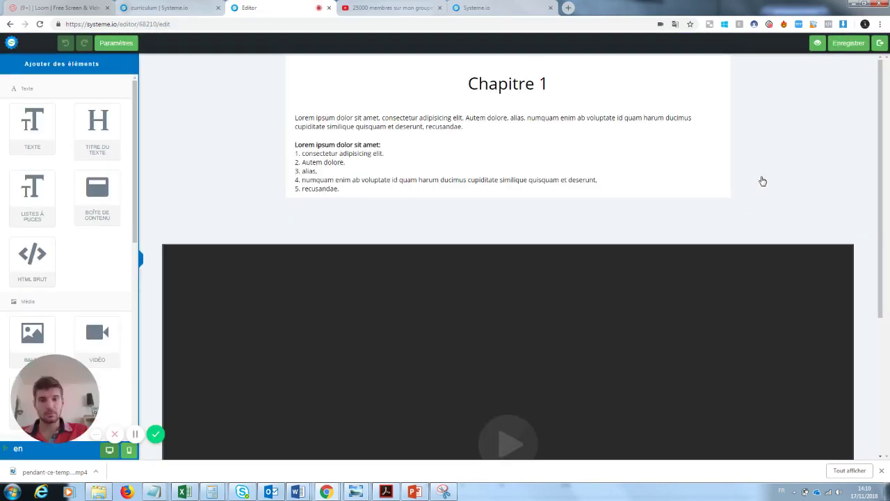
left_click_drag(881, 126, 882, 238)
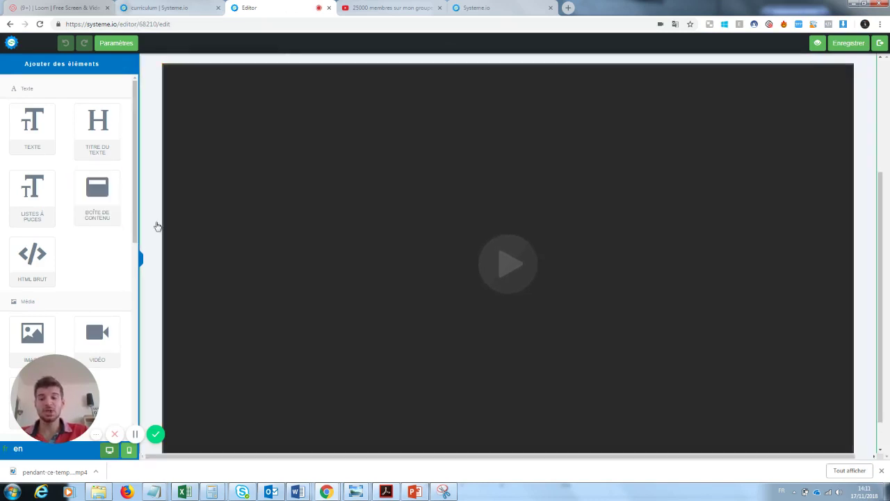
left_click_drag(881, 219, 883, 235)
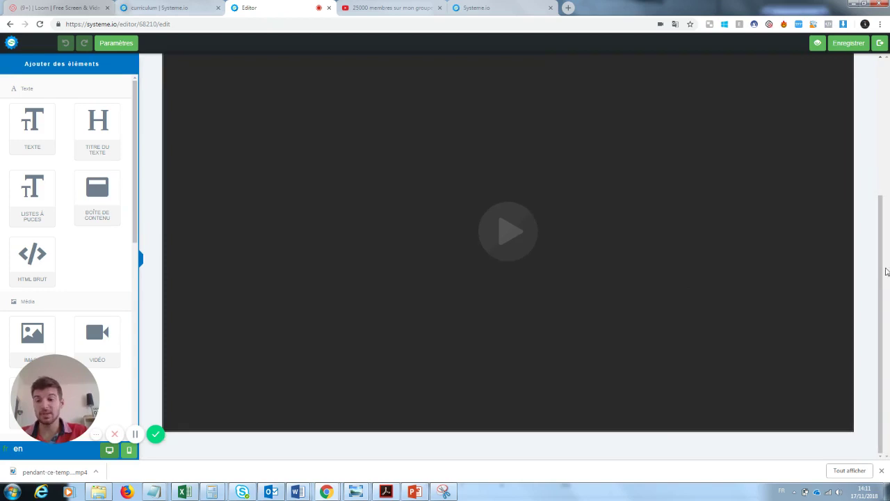
left_click_drag(55, 402, 199, 414)
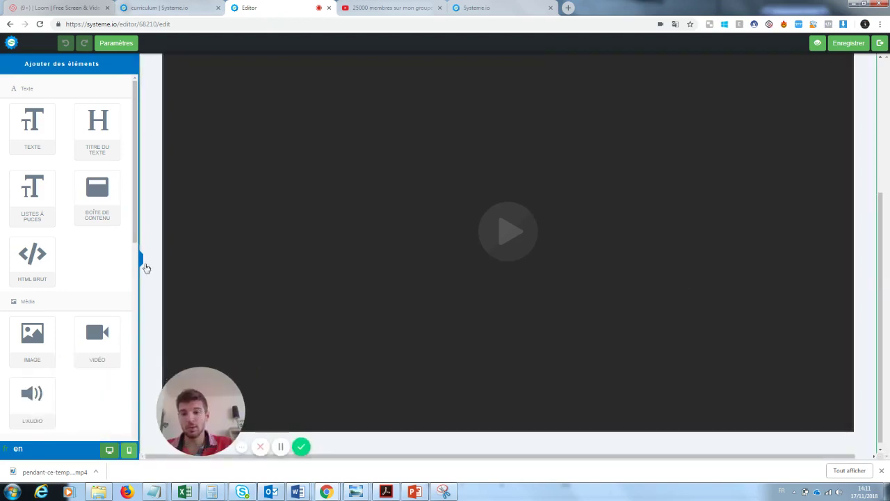
scroll(97, 334, "down", 5)
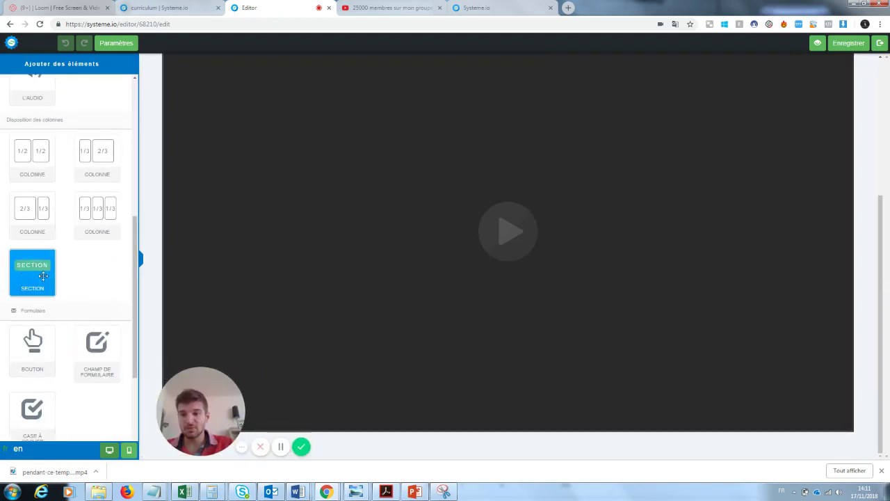
left_click_drag(25, 346, 439, 429)
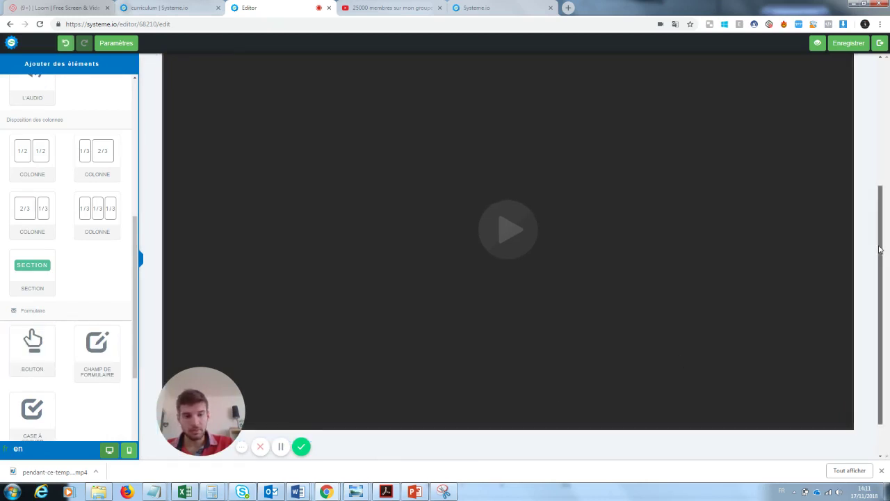
Set the button's text to "Fichier PDF" and its action to "Rediriger vers une page"
scroll(636, 388, "down", 1)
left_click(518, 425)
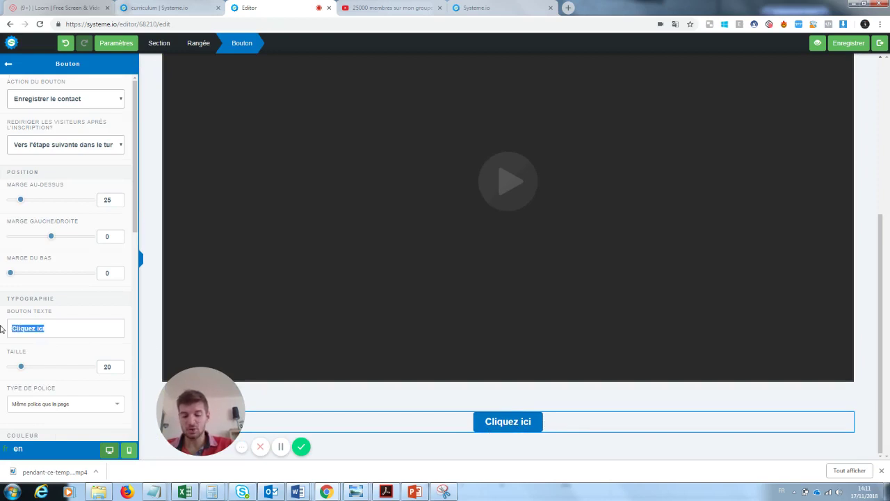
type("Fichier PDF")
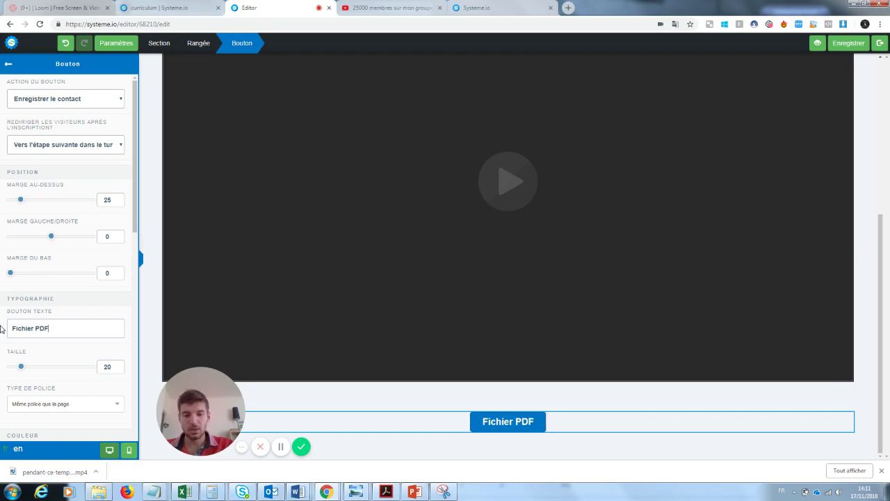
left_click(57, 99)
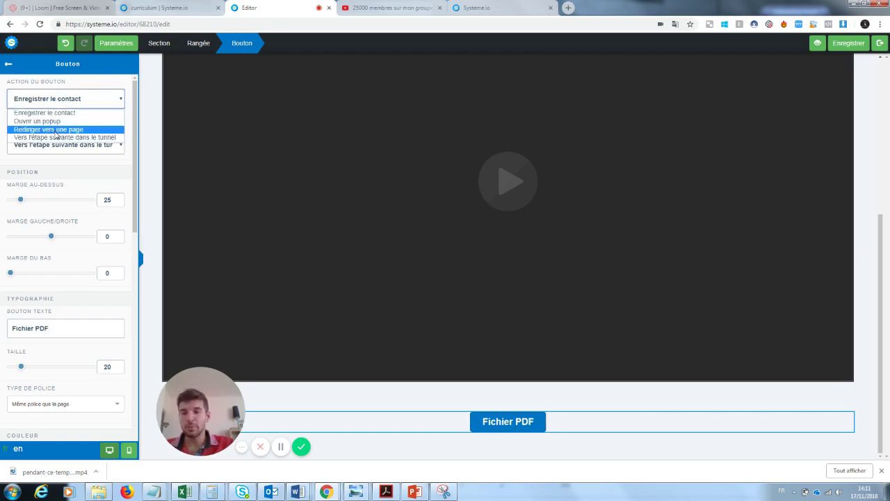
left_click(59, 130)
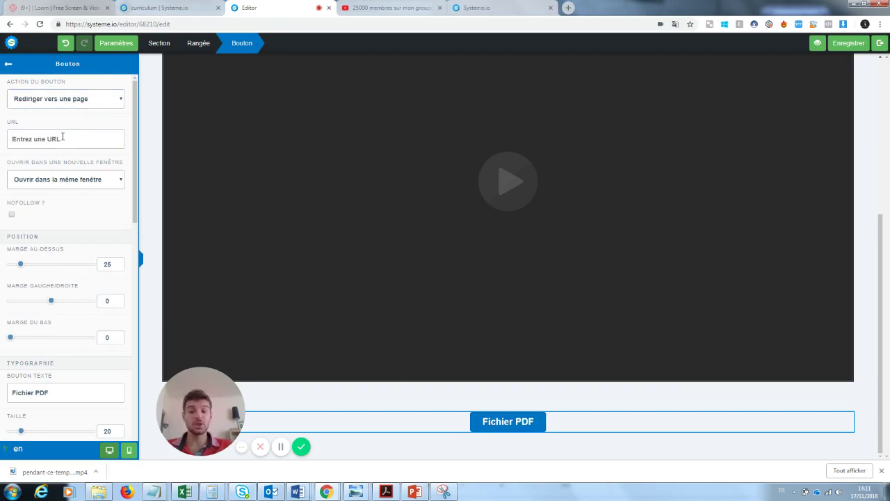
left_click(116, 43)
left_click(142, 106)
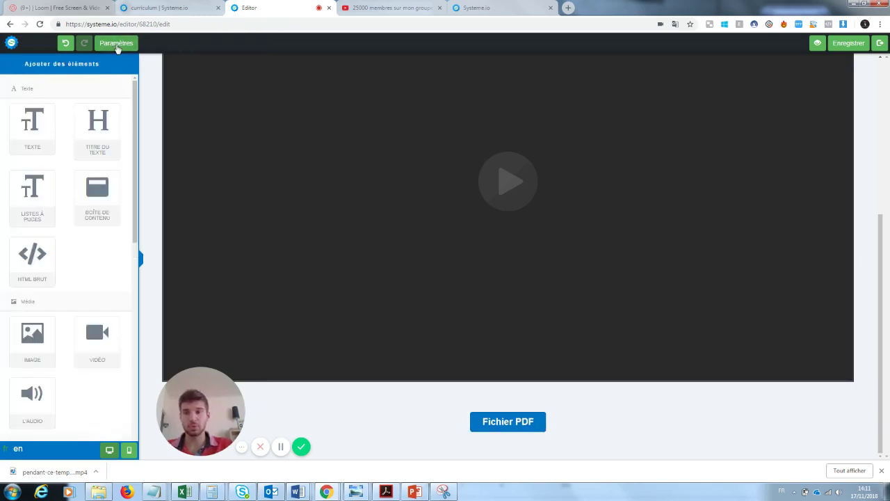
Add a 1/3–2/3 column row below the Fichier PDF button
scroll(84, 209, "down", 3)
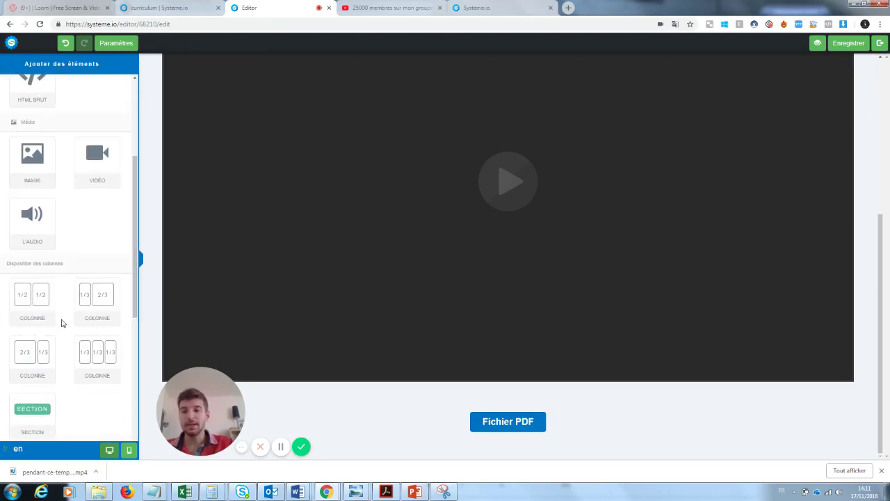
left_click_drag(134, 266, 134, 343)
left_click_drag(98, 117, 431, 457)
left_click_drag(880, 210, 880, 250)
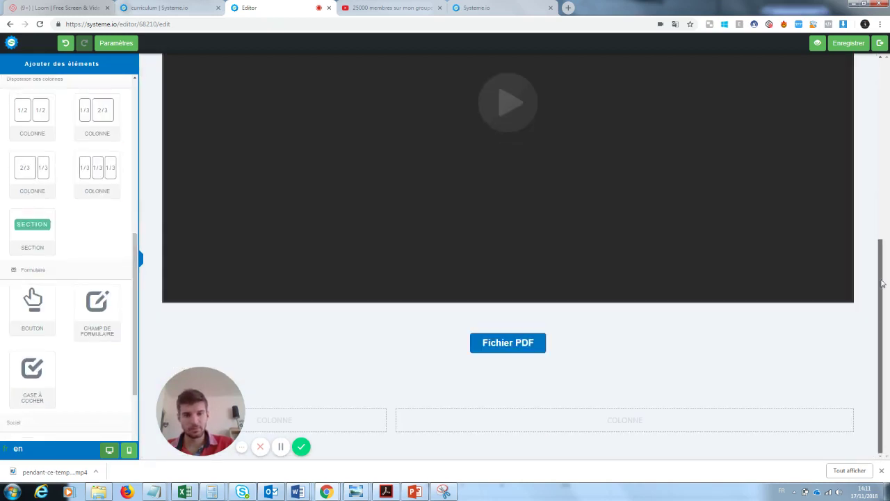
left_click_drag(197, 417, 201, 271)
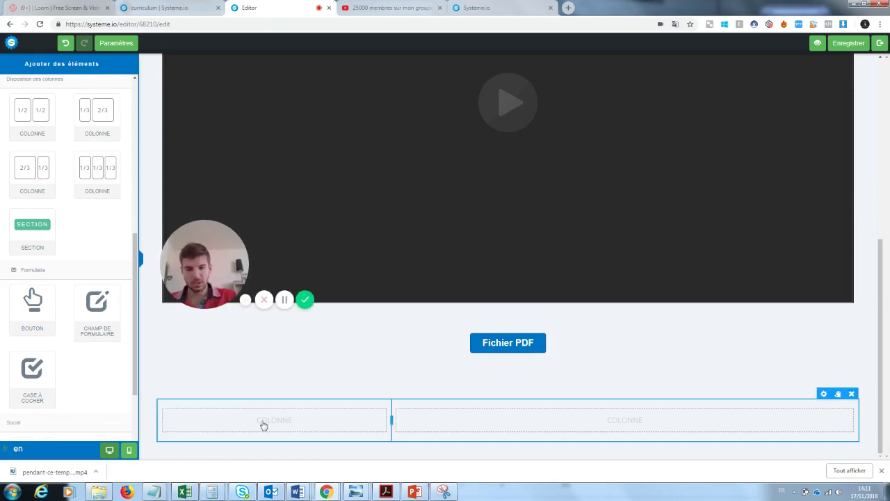
Place a text element in the row's 1/3 column and a video element in its 2/3 column
left_click_drag(137, 268, 137, 109)
left_click_drag(22, 137, 238, 413)
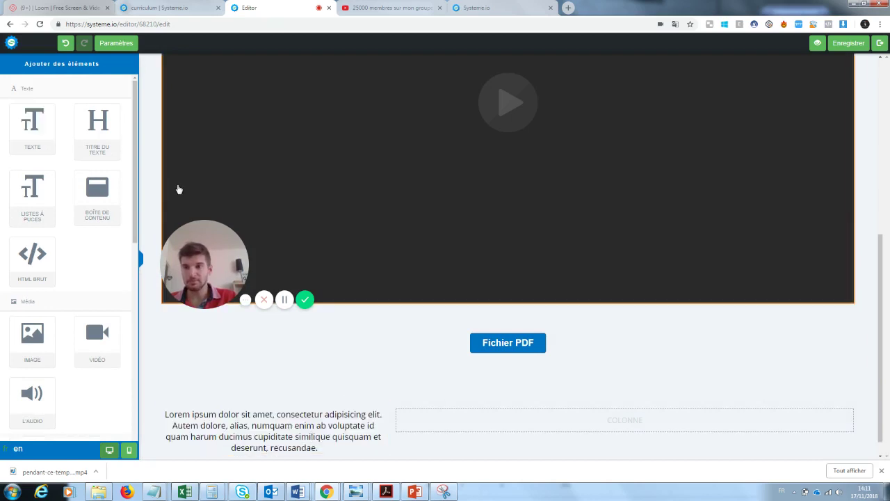
left_click_drag(98, 339, 537, 424)
left_click_drag(874, 270, 870, 364)
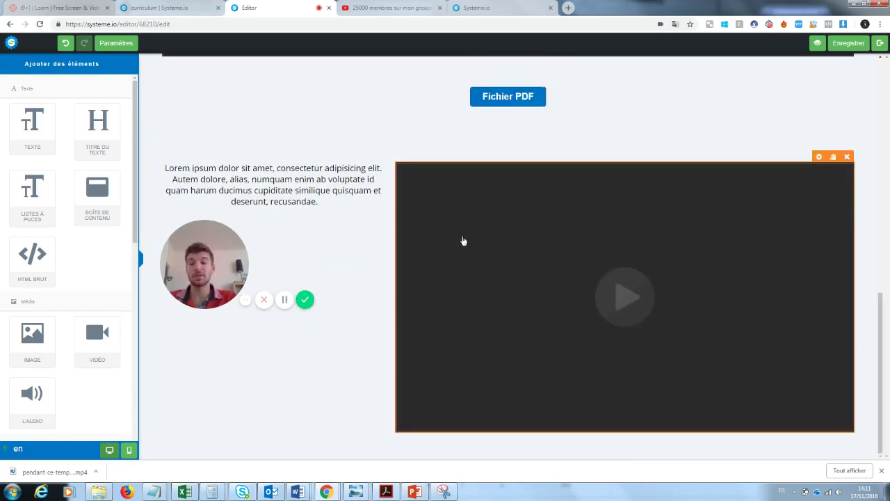
left_click_drag(221, 235, 224, 307)
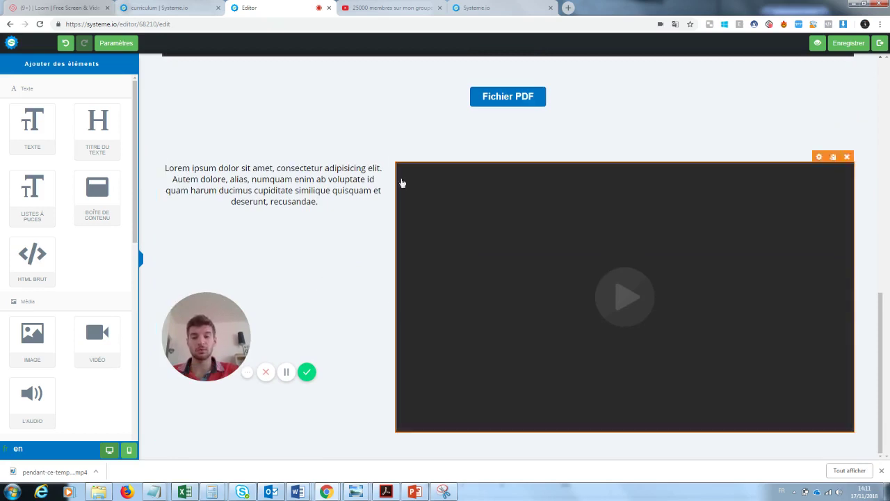
Save the Chapitre 1 page and return to the Test youtube 2 course overview
left_click(818, 44)
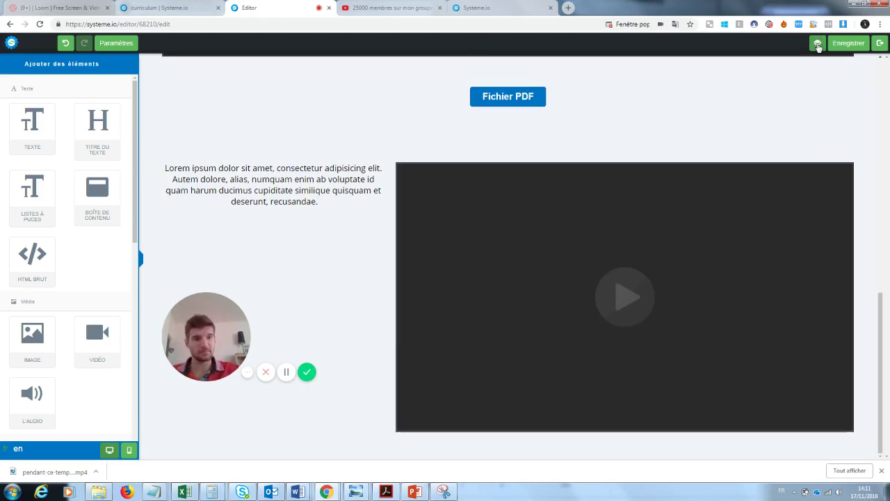
left_click(849, 44)
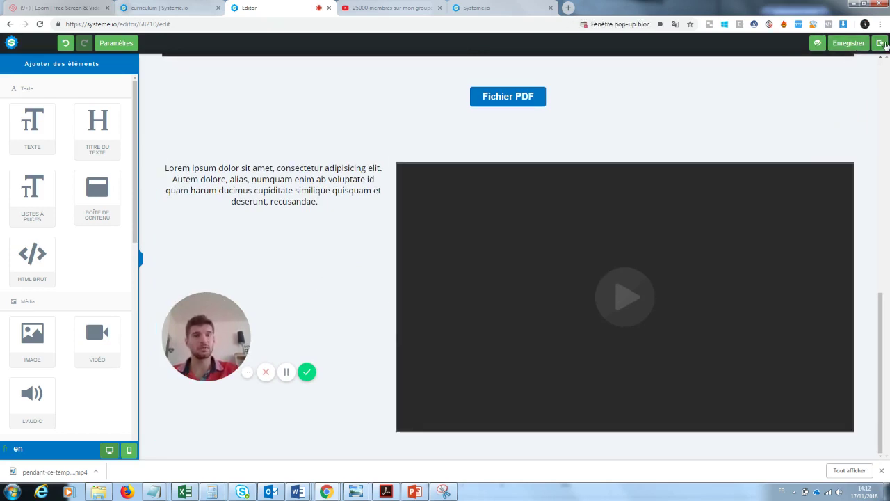
left_click(880, 43)
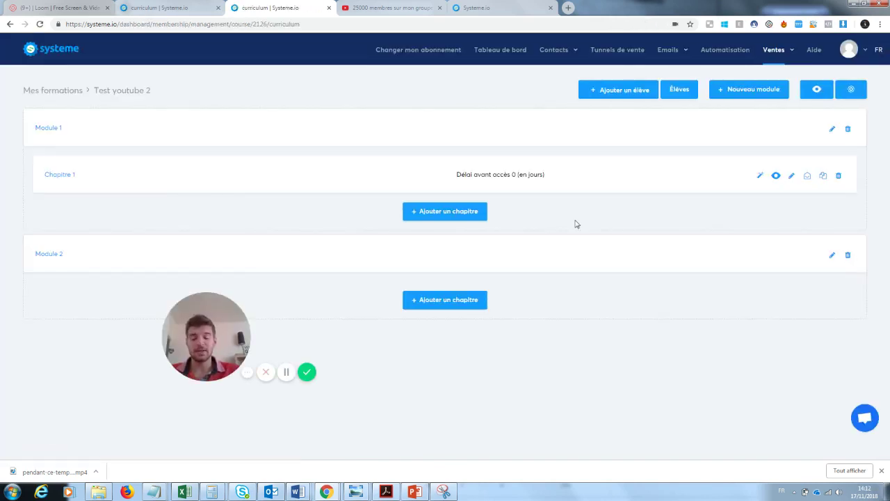
View the form for adding a student to the course and close it without adding anyone
left_click_drag(206, 337, 62, 417)
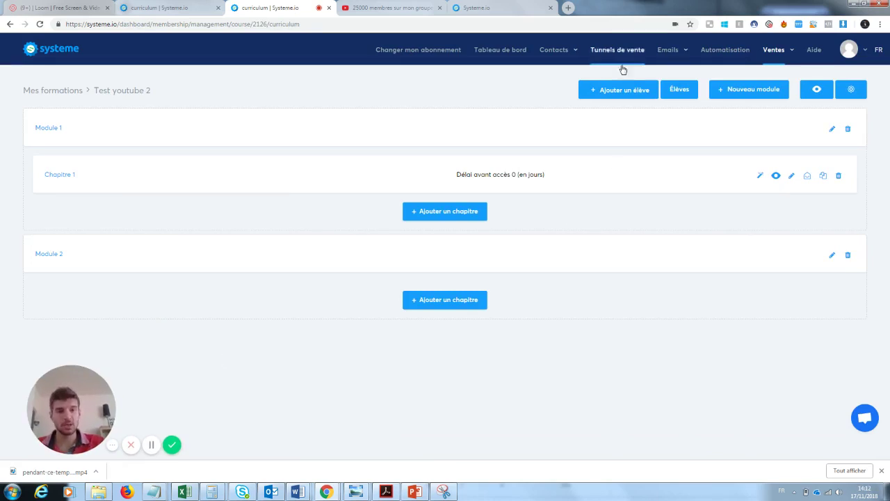
left_click(630, 96)
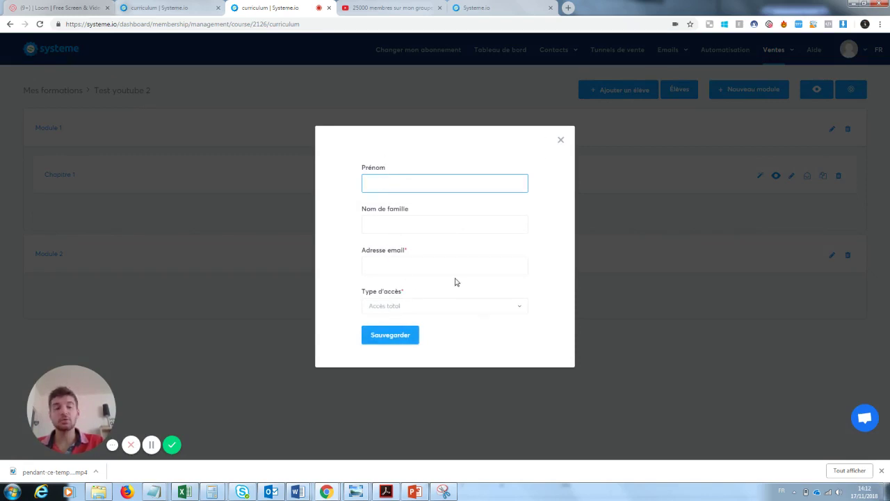
left_click(561, 141)
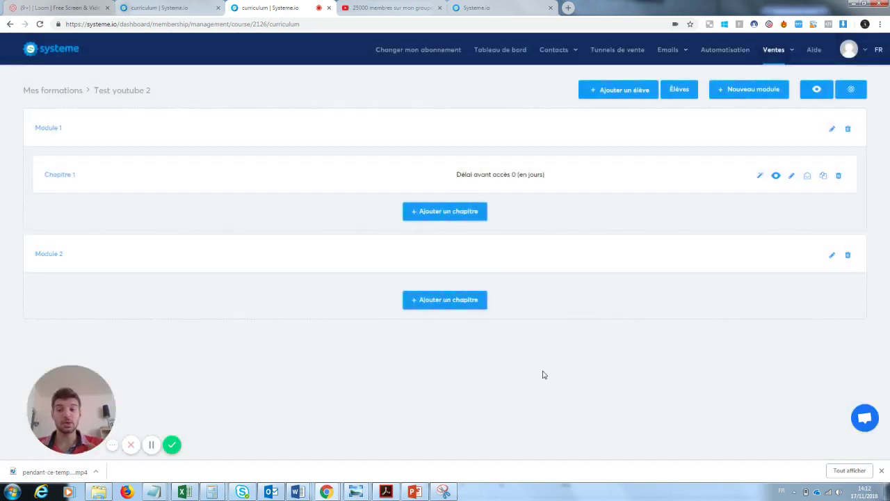